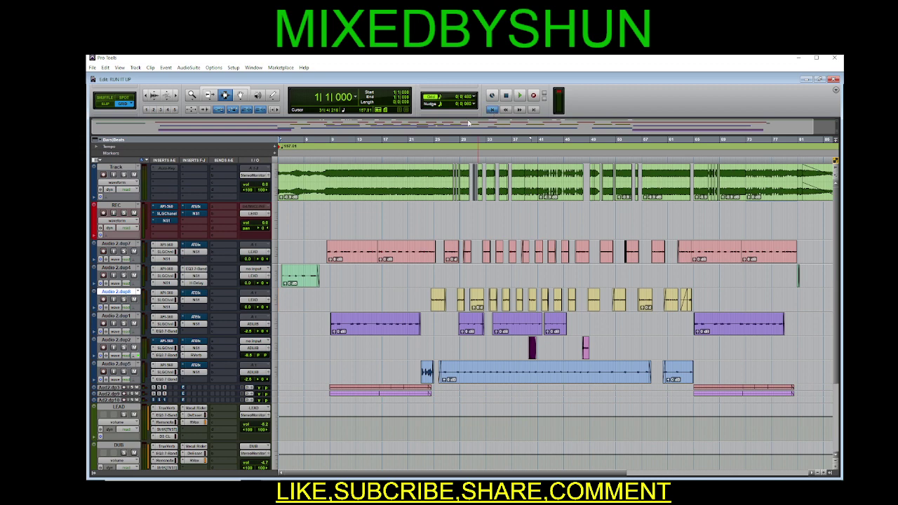
pyautogui.click(158, 171)
pyautogui.press('Escape')
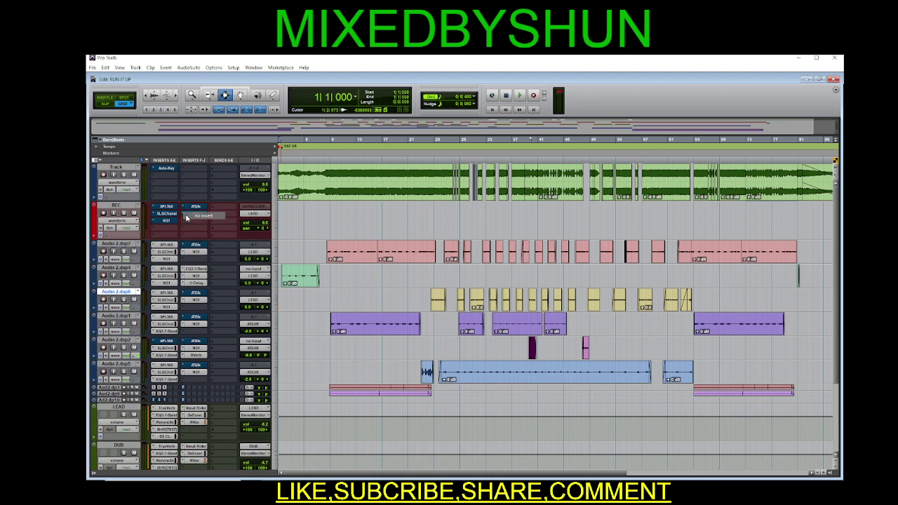
pyautogui.click(360, 298)
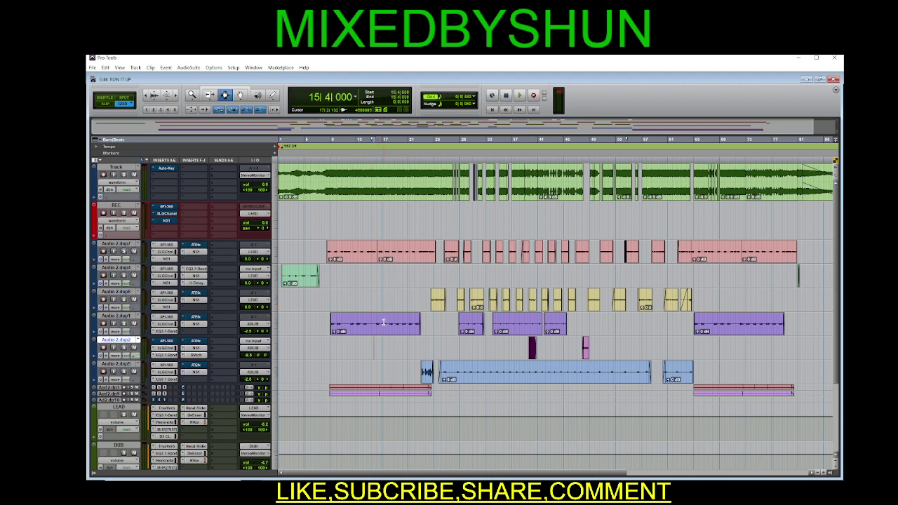
pyautogui.click(327, 258)
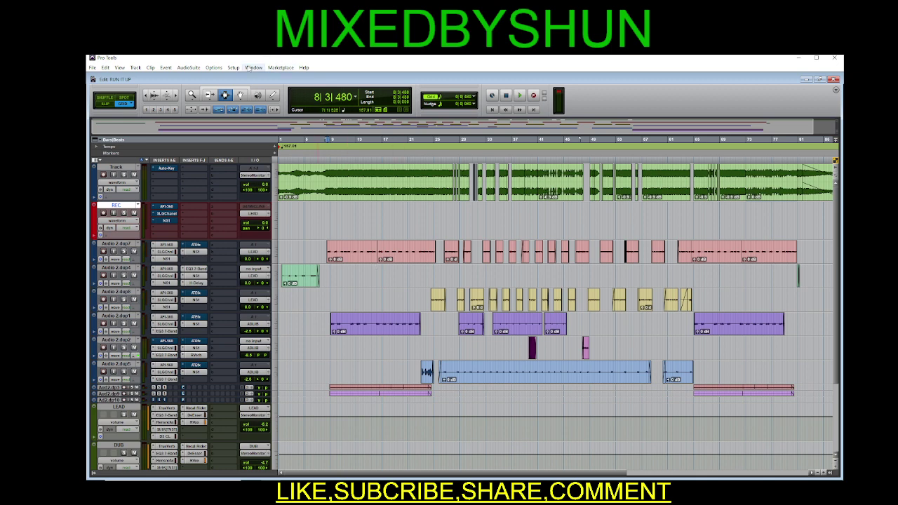
# Step: Set the Playback Engine's H/W buffer size to 256 Samples and confirm
pyautogui.click(233, 67)
pyautogui.click(249, 82)
pyautogui.click(459, 203)
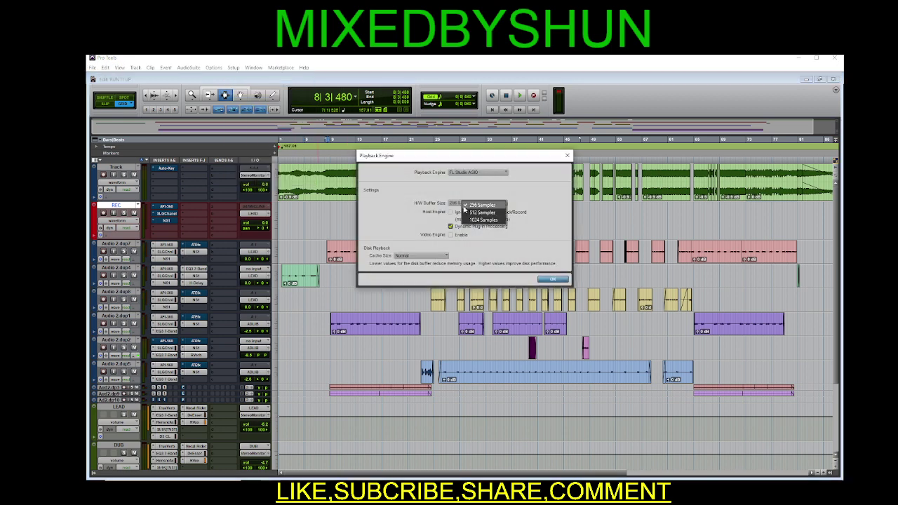
pyautogui.click(465, 206)
pyautogui.click(560, 280)
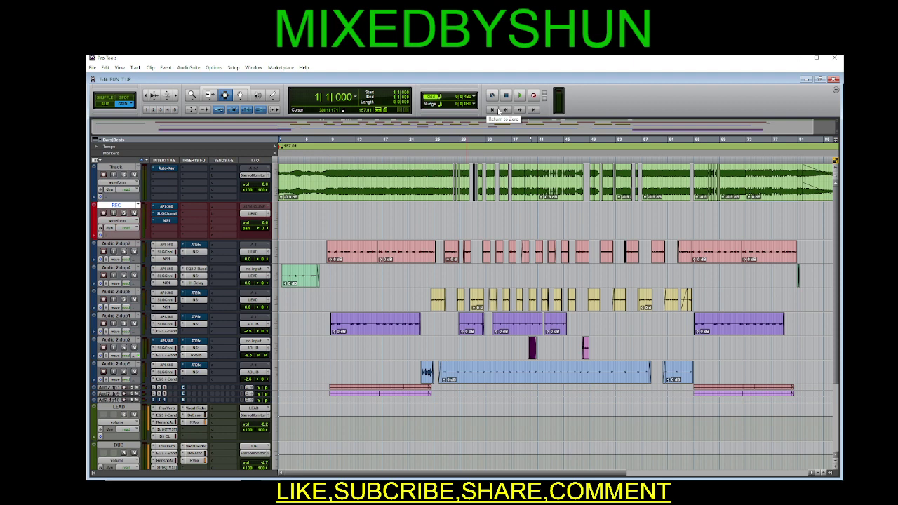
# Step: Play the session from the beginning and check the audio levels in OBS's mixer during playback
pyautogui.click(519, 95)
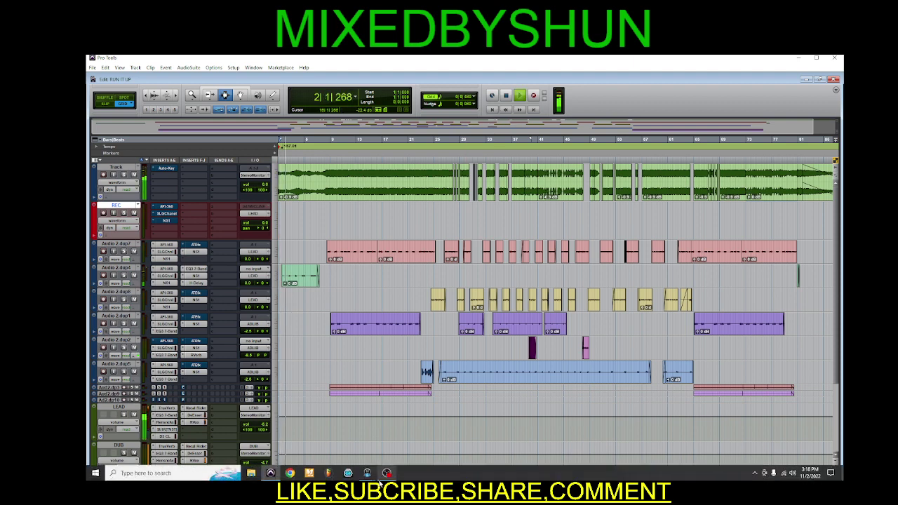
pyautogui.click(386, 472)
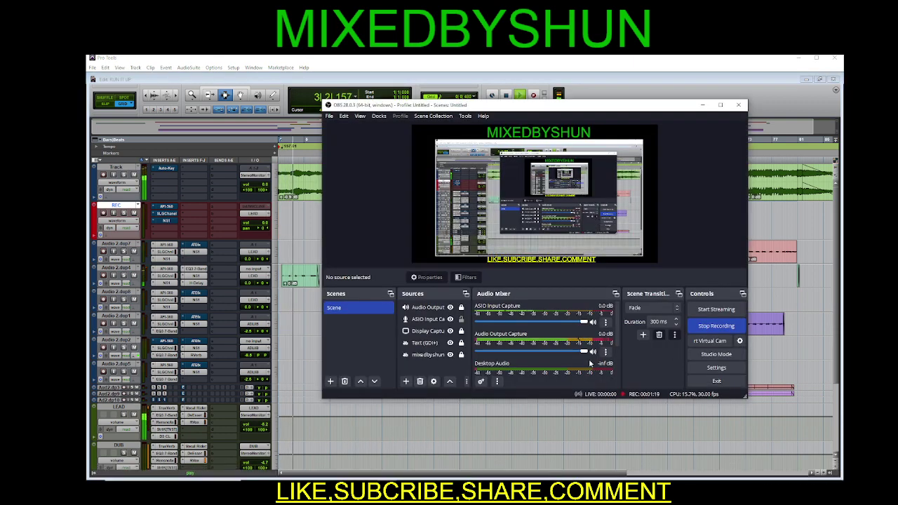
pyautogui.click(702, 106)
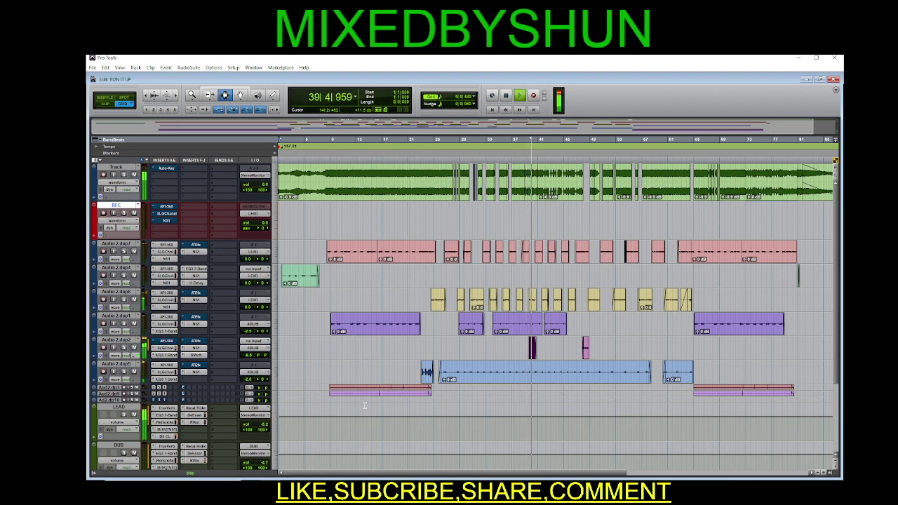
pyautogui.press('space')
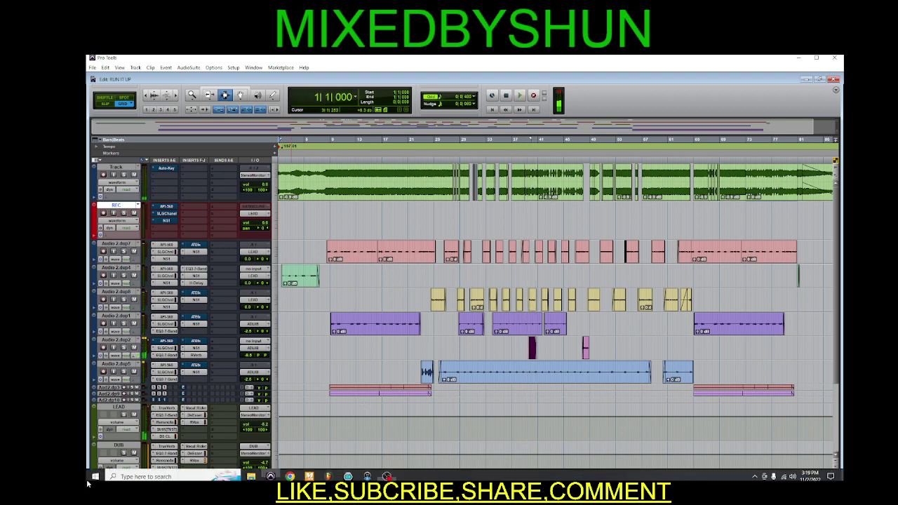
# Step: Bypass the inserts on all tracks and play the session from the beginning to hear the unprocessed recordings
pyautogui.keyDown('alt'); pyautogui.click(124, 365); pyautogui.keyUp('alt')
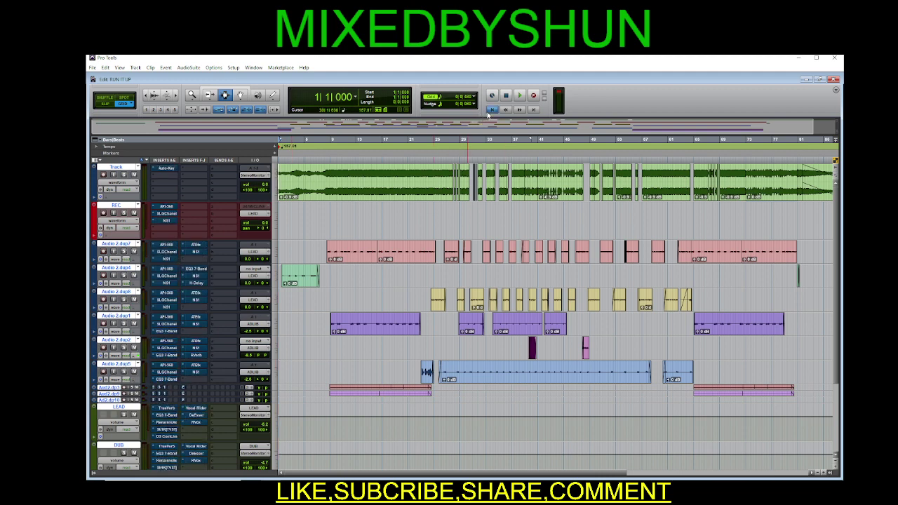
pyautogui.click(519, 94)
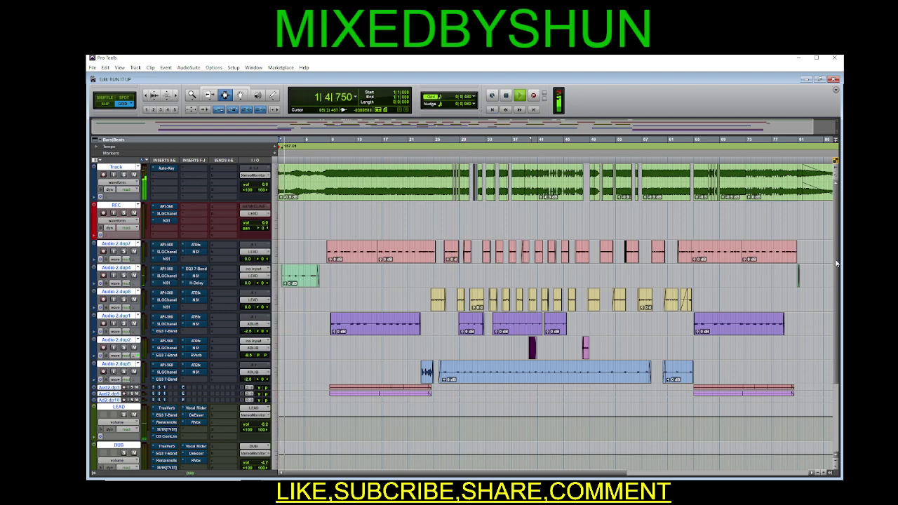
pyautogui.scroll(-3, 836, 263)
pyautogui.scroll(3, 841, 265)
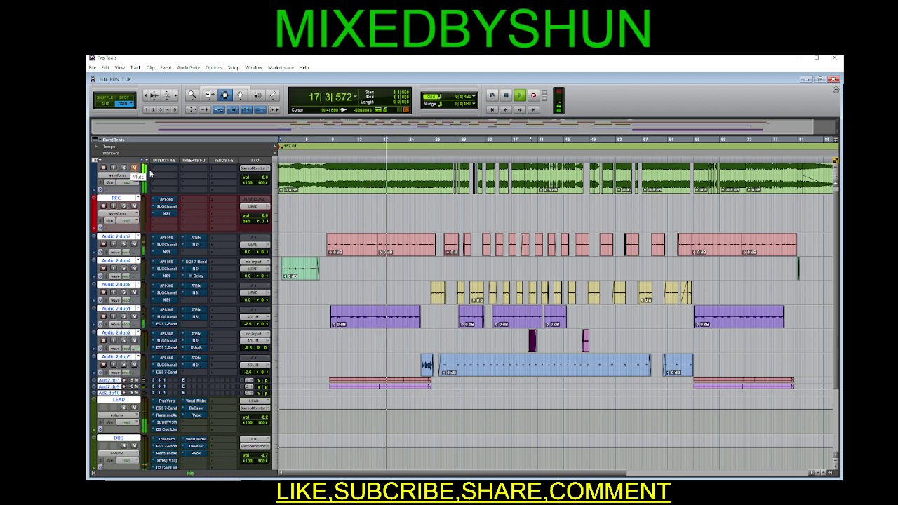
pyautogui.scroll(-5, 163, 431)
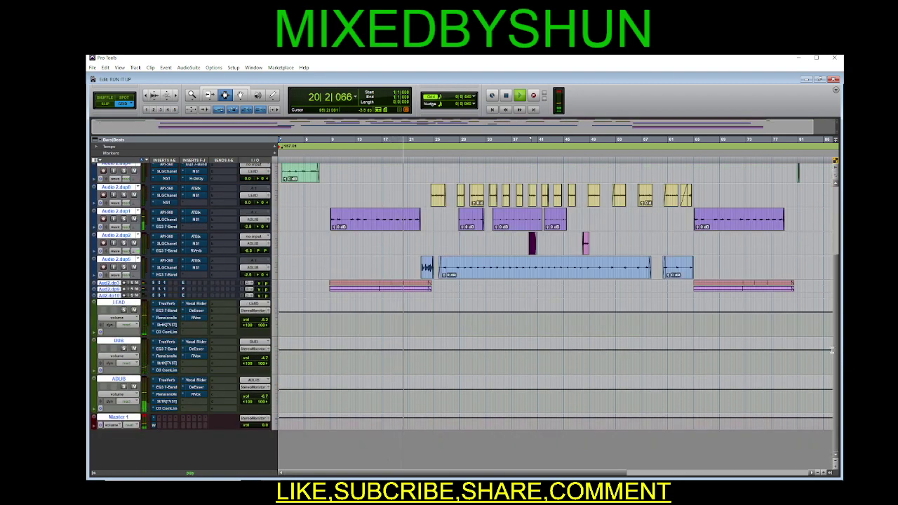
pyautogui.scroll(5, 835, 350)
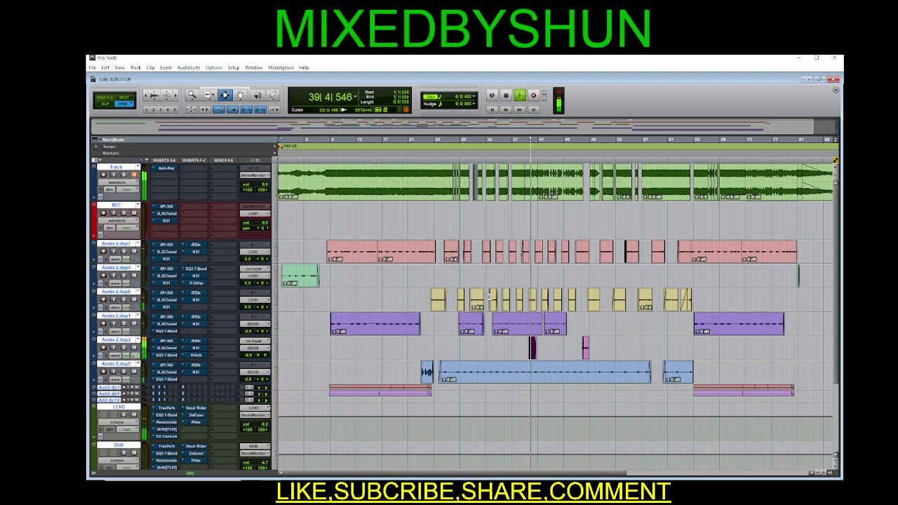
pyautogui.press('space')
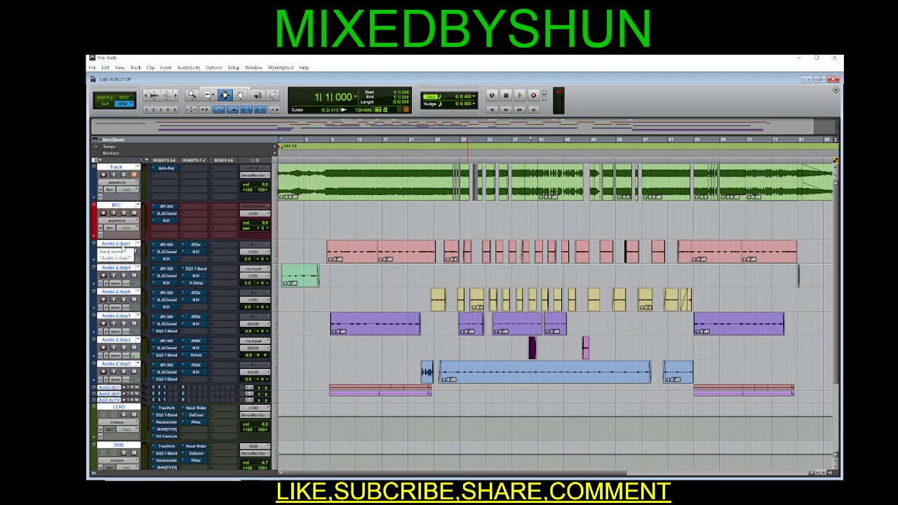
# Step: Play the session from bar 8 with the track inserts re-enabled to compare the processed vocals
pyautogui.click(326, 223)
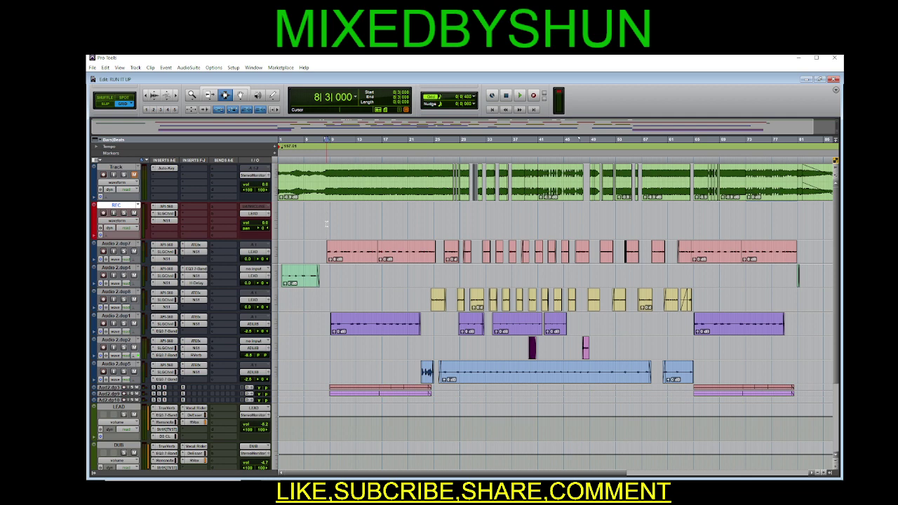
pyautogui.click(166, 429)
pyautogui.click(173, 431)
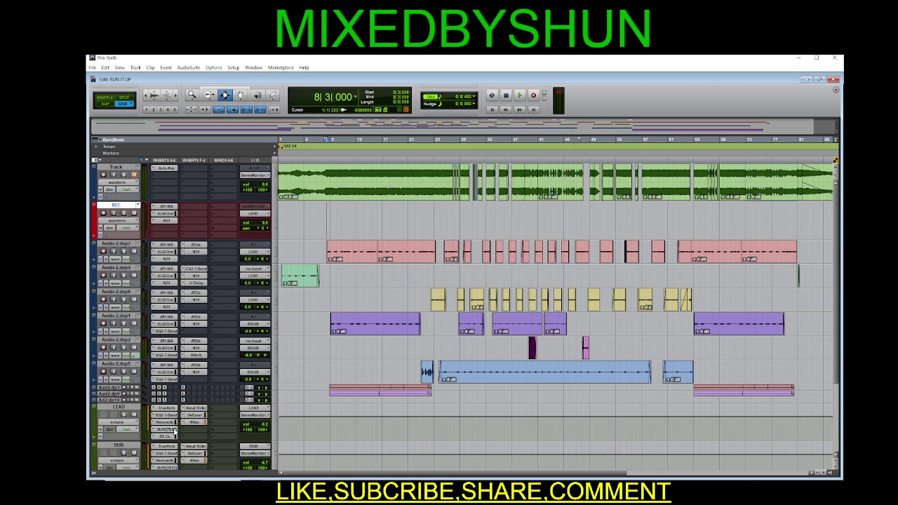
pyautogui.click(321, 285)
pyautogui.click(323, 261)
pyautogui.click(329, 219)
pyautogui.press('space')
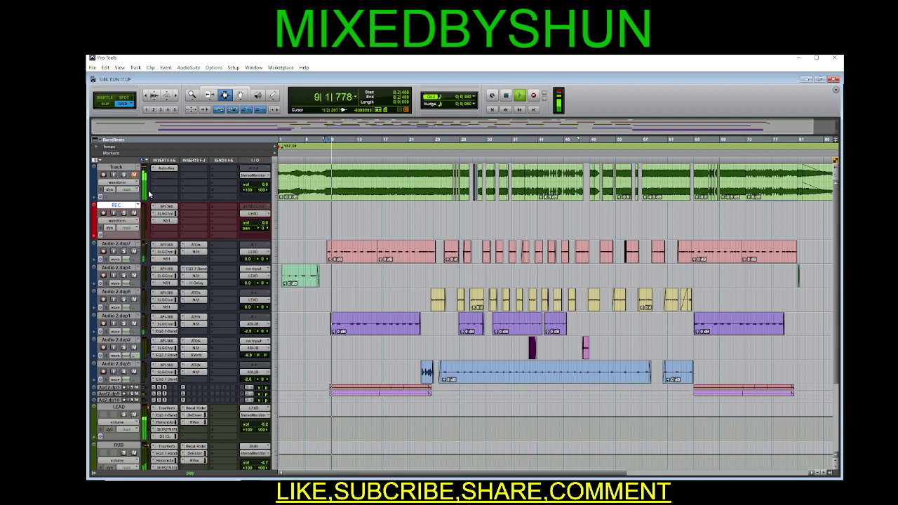
pyautogui.press('space')
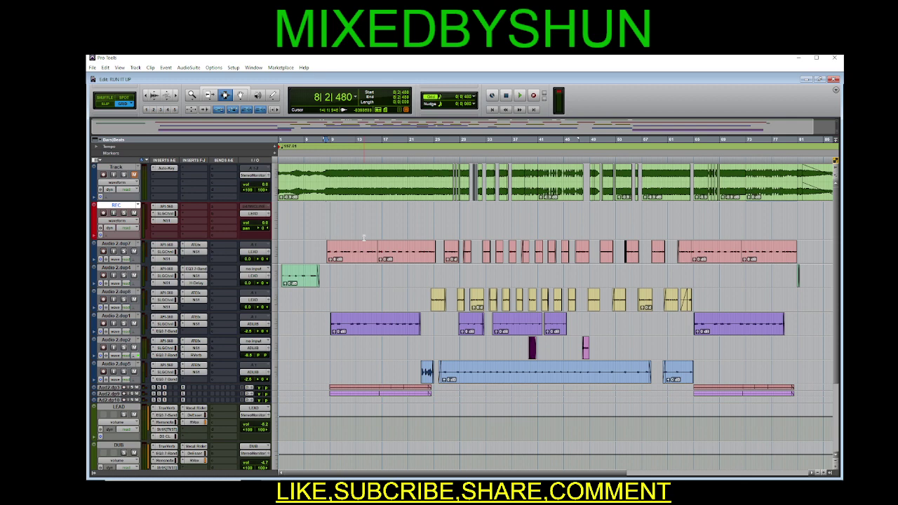
# Step: Delete the fade-out section at the end of the Audio 2.dup7 clip near bar 25
pyautogui.click(429, 252)
pyautogui.hotkey('ctrl', ']')
pyautogui.hotkey('ctrl', ']')
pyautogui.hotkey('ctrl', ']')
pyautogui.hotkey('ctrl', ']')
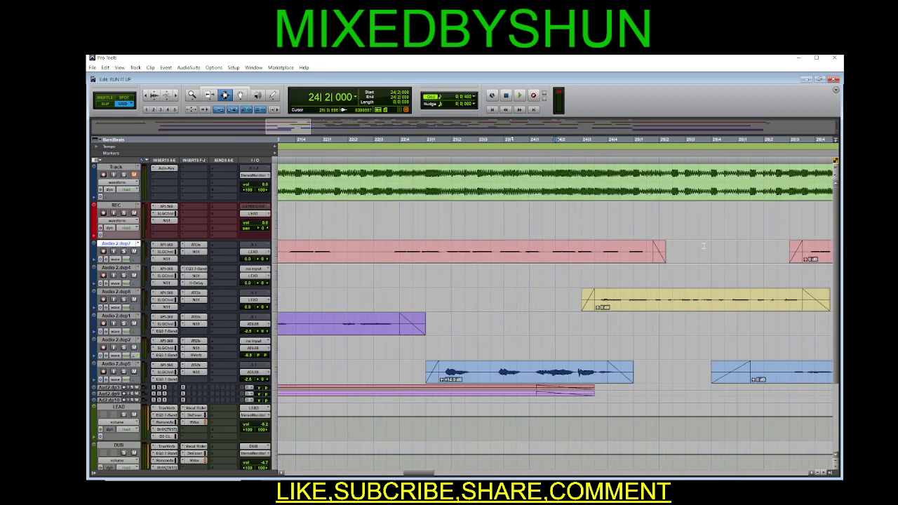
pyautogui.moveTo(691, 249); pyautogui.dragTo(662, 253)
pyautogui.press('Delete')
# Step: Select the start of the first Audio 2.dup7 clip from 8|2|480 to 8|3|480 to examine its fade-in
pyautogui.hotkey('ctrl', '[')
pyautogui.hotkey('ctrl', '[')
pyautogui.moveTo(356, 251); pyautogui.dragTo(352, 252)
pyautogui.hotkey('ctrl', '[')
pyautogui.click(359, 252)
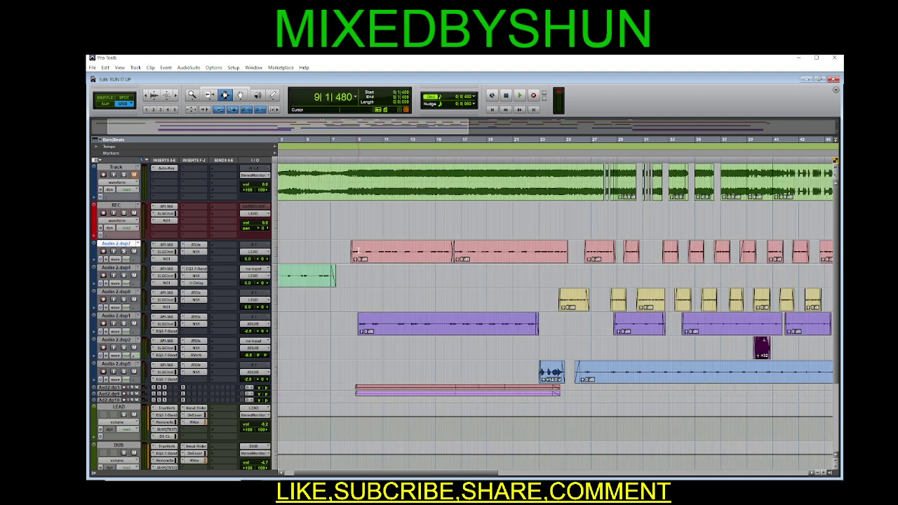
pyautogui.hotkey('ctrl', ']')
pyautogui.hotkey('ctrl', ']')
pyautogui.moveTo(451, 253); pyautogui.dragTo(398, 253)
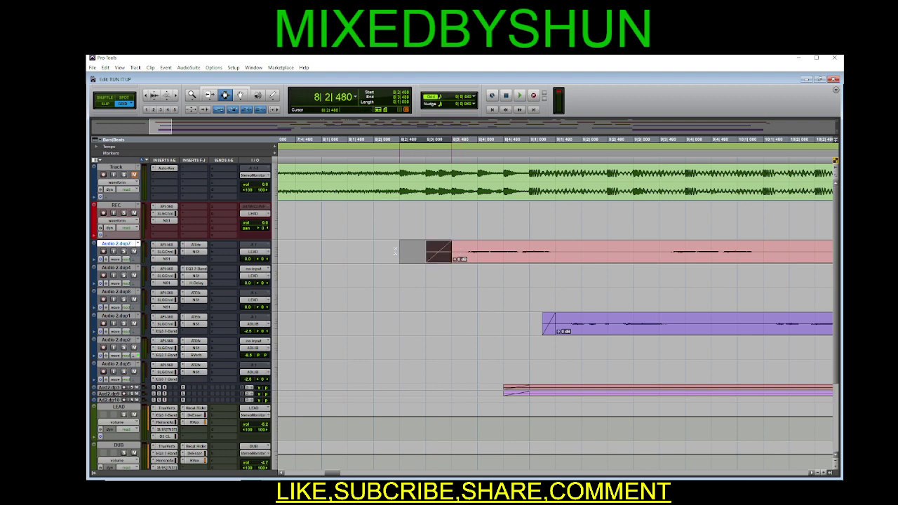
pyautogui.hotkey('ctrl', '[')
# Step: Trim the faded end of the Audio 2.dup4 clip near bar 7
pyautogui.click(397, 308)
pyautogui.hotkey('ctrl', '[')
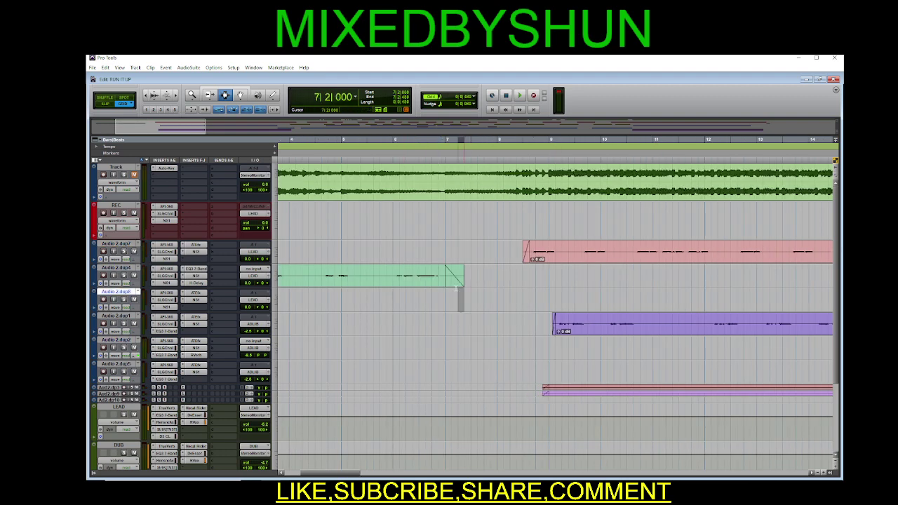
pyautogui.moveTo(463, 279); pyautogui.dragTo(453, 281)
pyautogui.hotkey('ctrl', '[')
pyautogui.hotkey('ctrl', '[')
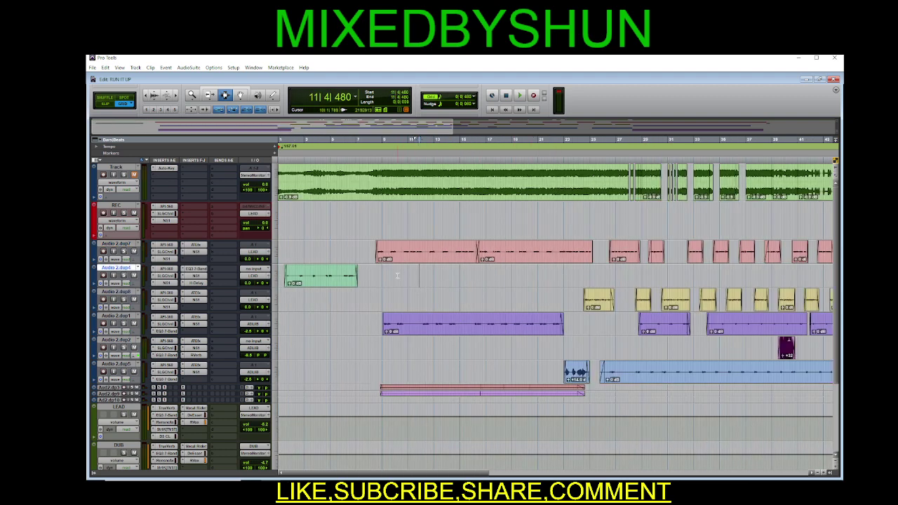
# Step: Play the session briefly from 8|3|000, at the start of the first Audio 2.dup7 clip
pyautogui.click(377, 249)
pyautogui.click(374, 238)
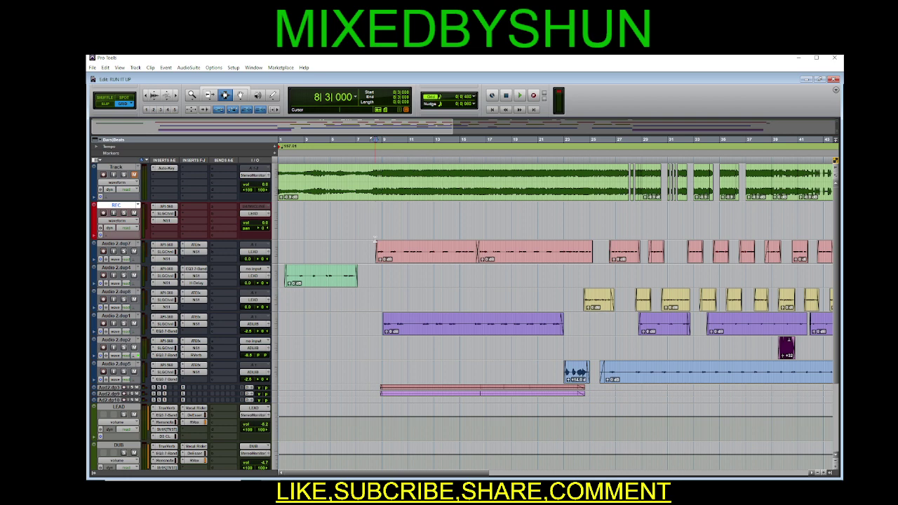
pyautogui.press('space')
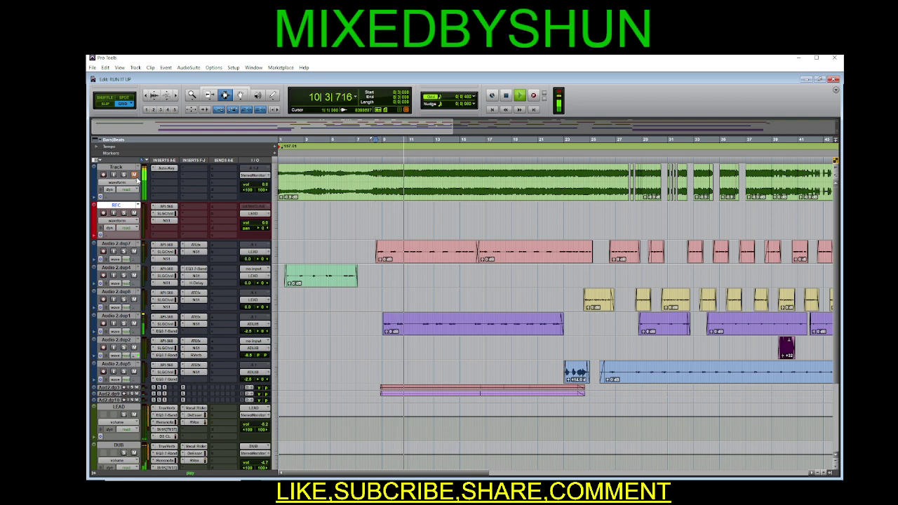
pyautogui.press('space')
# Step: Bypass the first F–J insert on the Audio 2.dup7, dup1, dup2 and dup5 tracks
pyautogui.rightClick(196, 244)
pyautogui.click(225, 267)
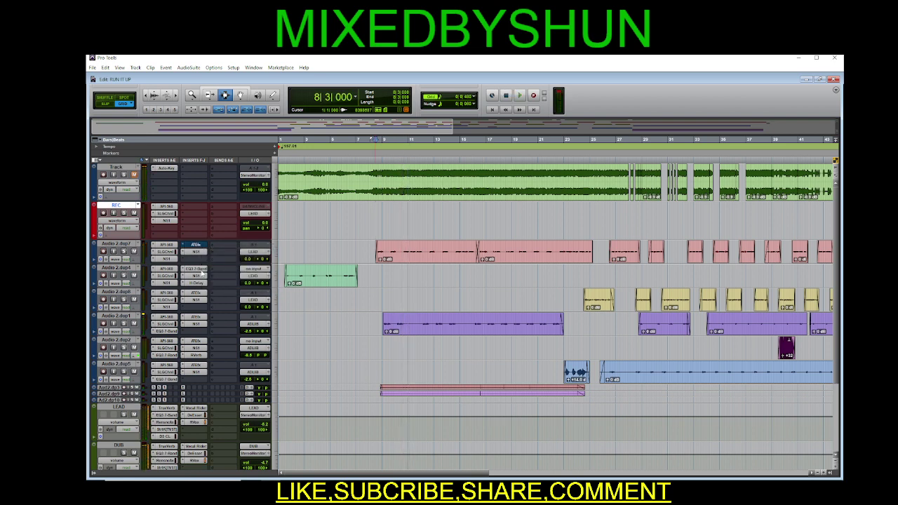
pyautogui.rightClick(198, 316)
pyautogui.click(217, 337)
pyautogui.rightClick(198, 341)
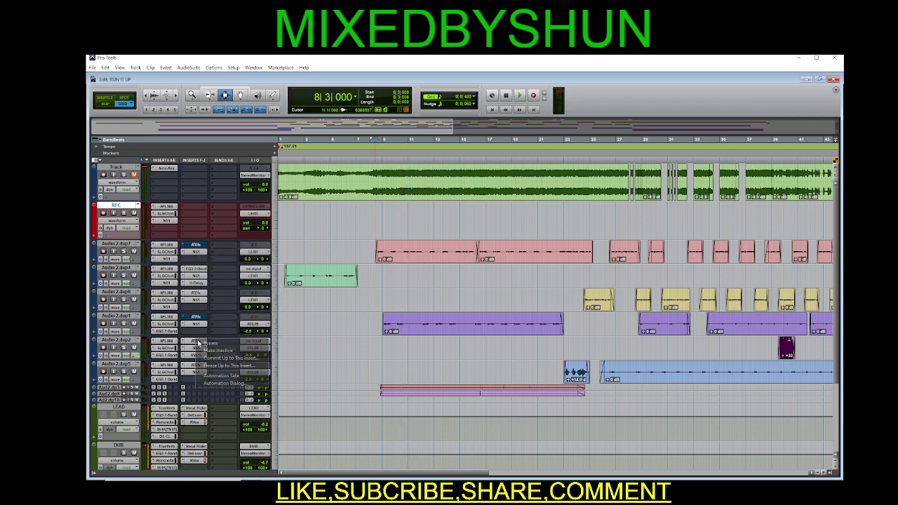
pyautogui.click(214, 357)
pyautogui.rightClick(198, 365)
pyautogui.click(214, 382)
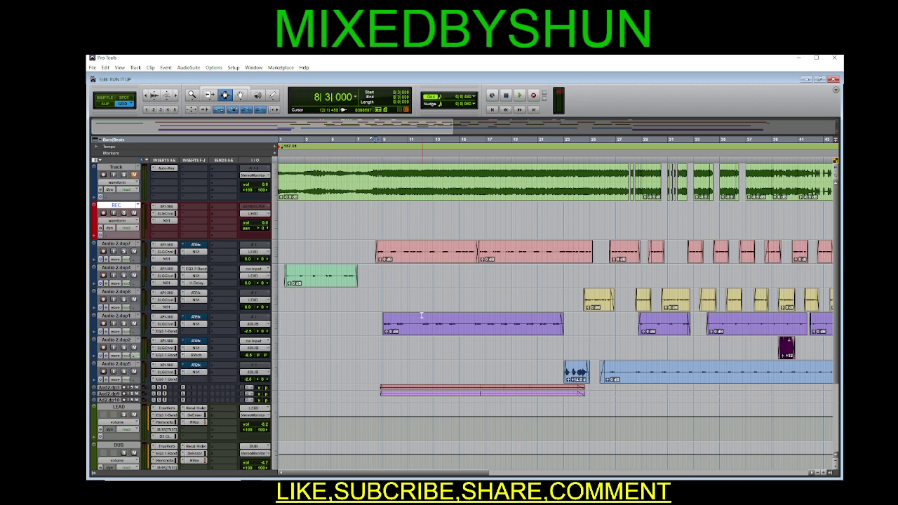
# Step: Play from the start of the Audio 2.dup7 clip and bypass the first F–J insert on the three collapsed tracks above LEAD
pyautogui.click(389, 277)
pyautogui.click(377, 256)
pyautogui.press('space')
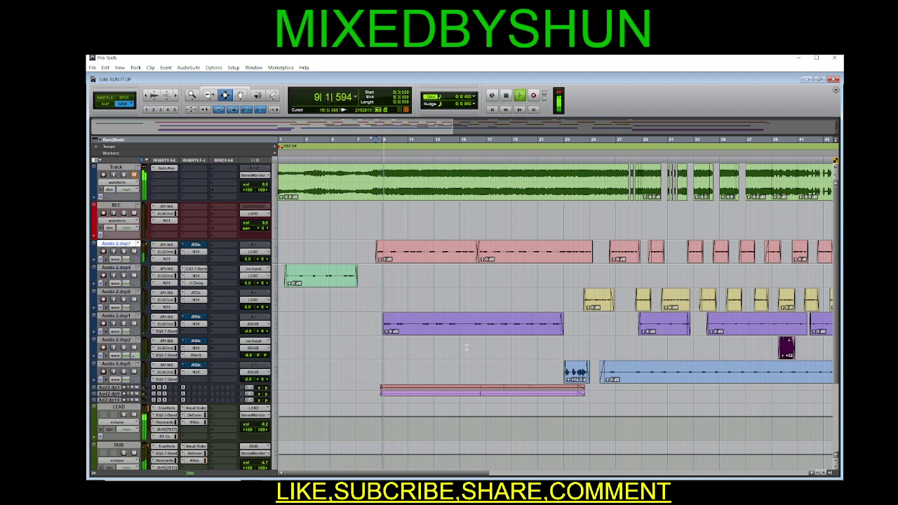
pyautogui.rightClick(184, 387)
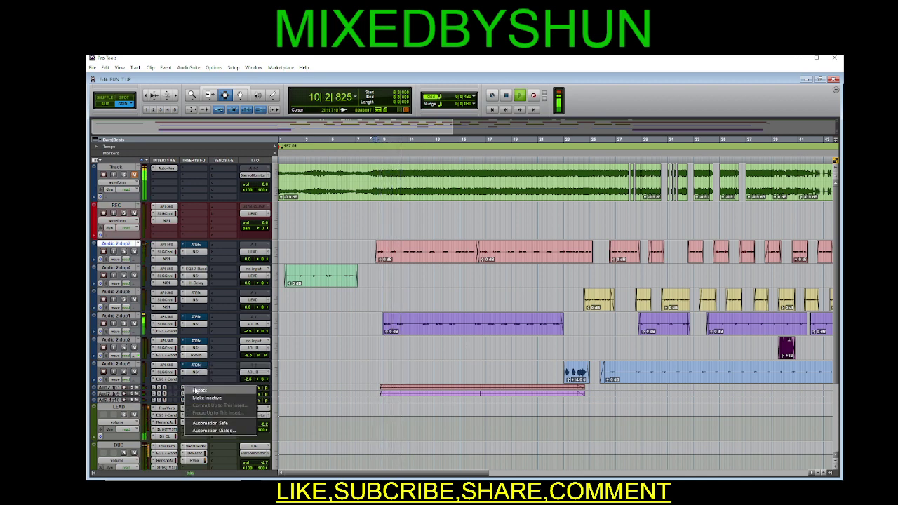
pyautogui.click(184, 396)
pyautogui.rightClick(184, 396)
pyautogui.click(186, 403)
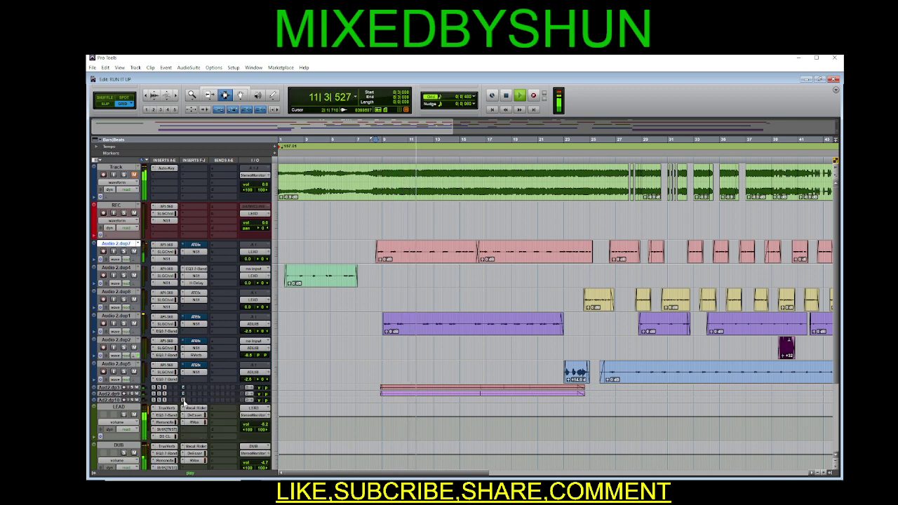
pyautogui.rightClick(191, 402)
pyautogui.click(197, 403)
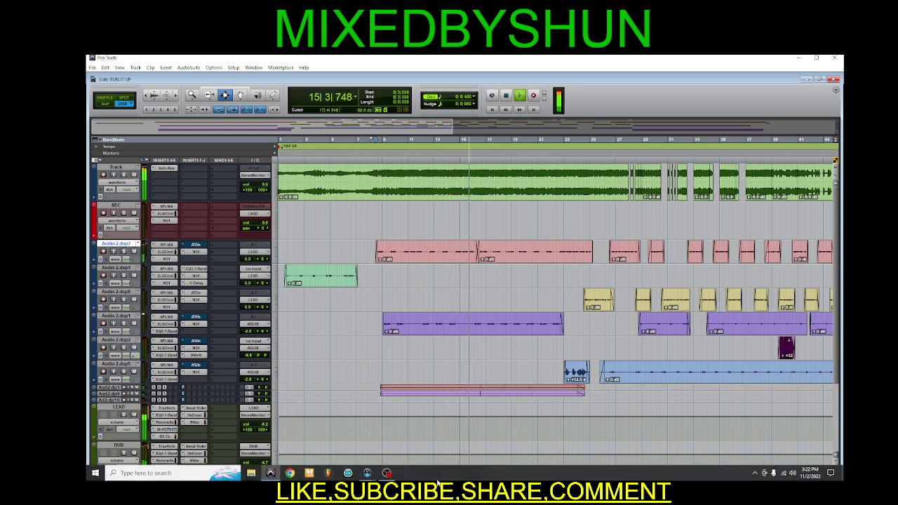
# Step: Switch to OBS to check the recording, close the U47 MIC LA-2A and Unison preamp windows, and return to the session
pyautogui.click(386, 474)
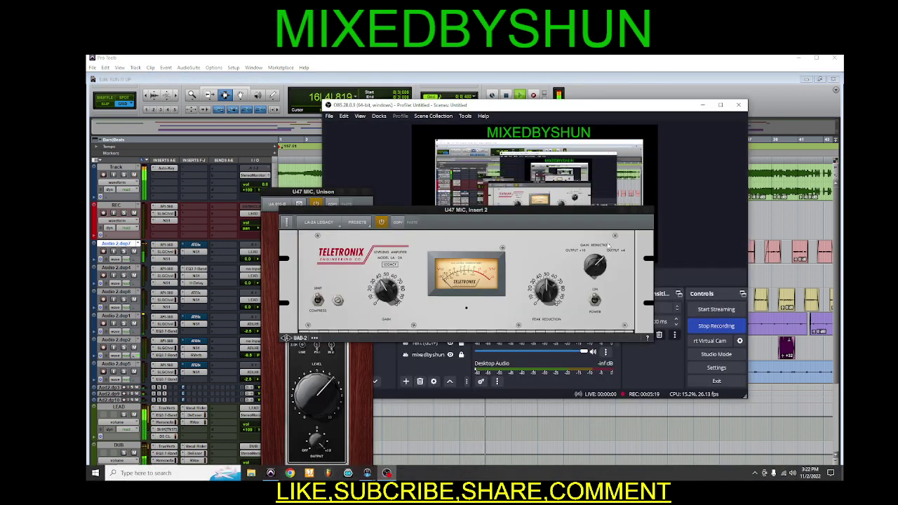
pyautogui.click(644, 210)
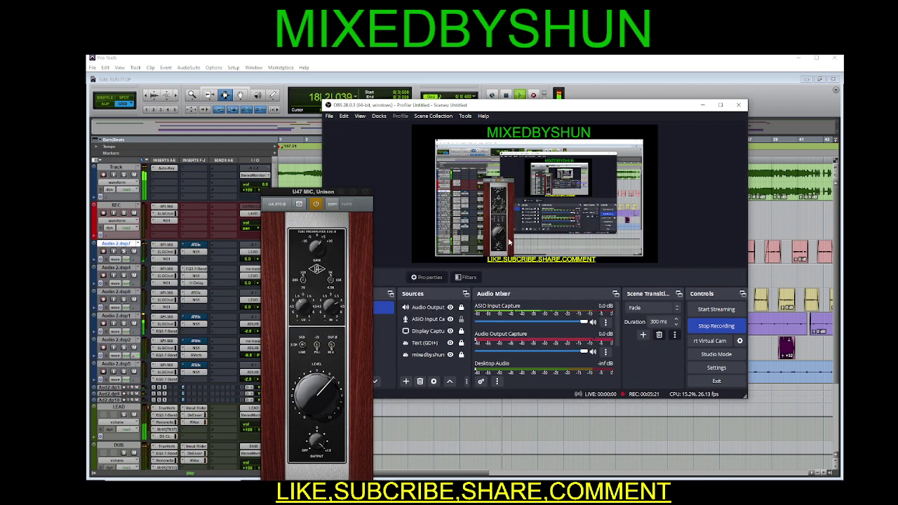
pyautogui.click(366, 191)
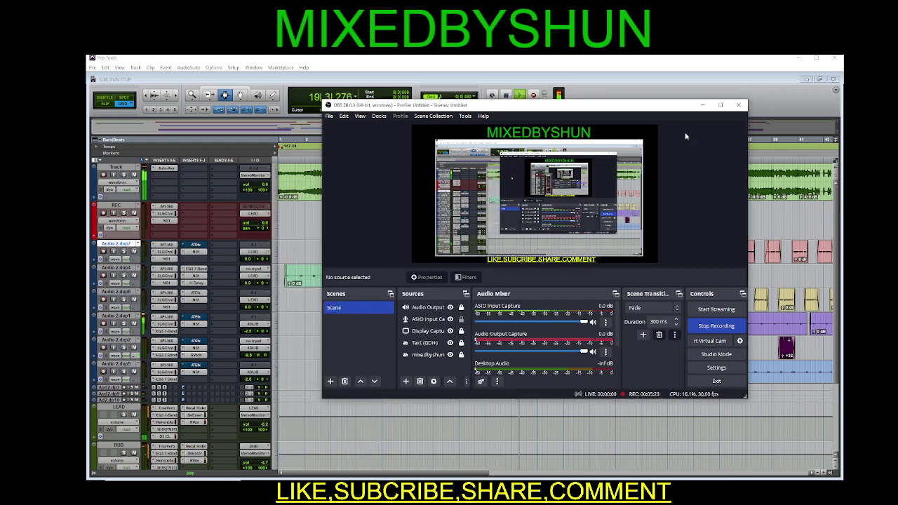
pyautogui.click(702, 104)
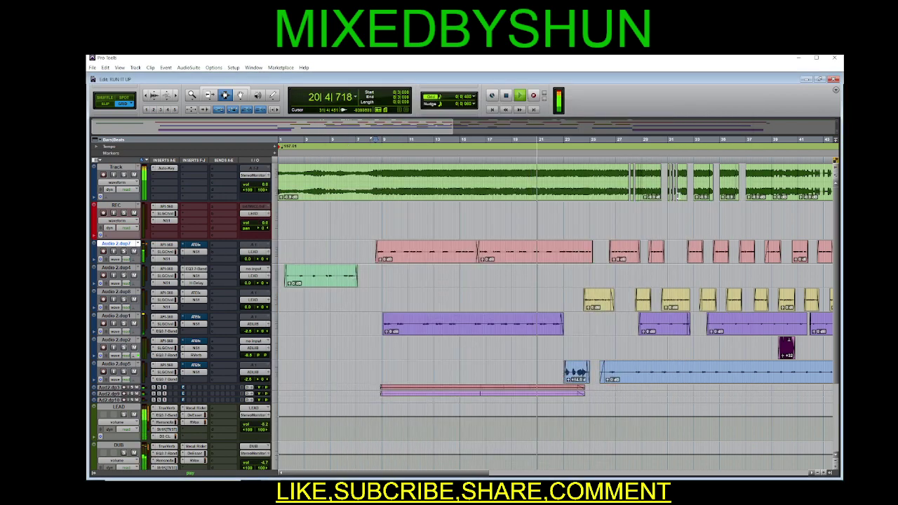
# Step: Place the edit cursor on the Audio 2.dup1 track and examine the vocal clips around bars 29 to 36 during playback
pyautogui.hotkey('ctrl', '[')
pyautogui.hotkey('ctrl', '[')
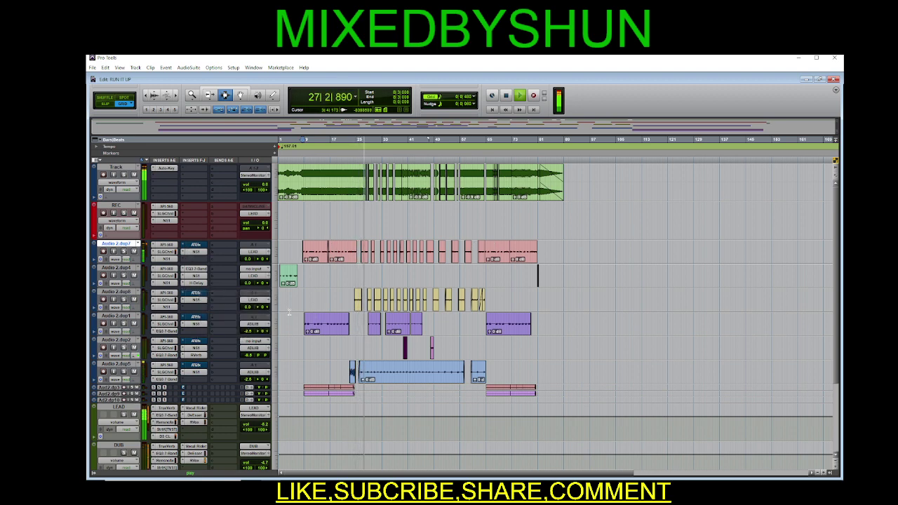
pyautogui.click(391, 314)
pyautogui.hotkey('ctrl', ']')
pyautogui.hotkey('ctrl', ']')
pyautogui.hotkey('ctrl', ']')
pyautogui.hotkey('ctrl', ']')
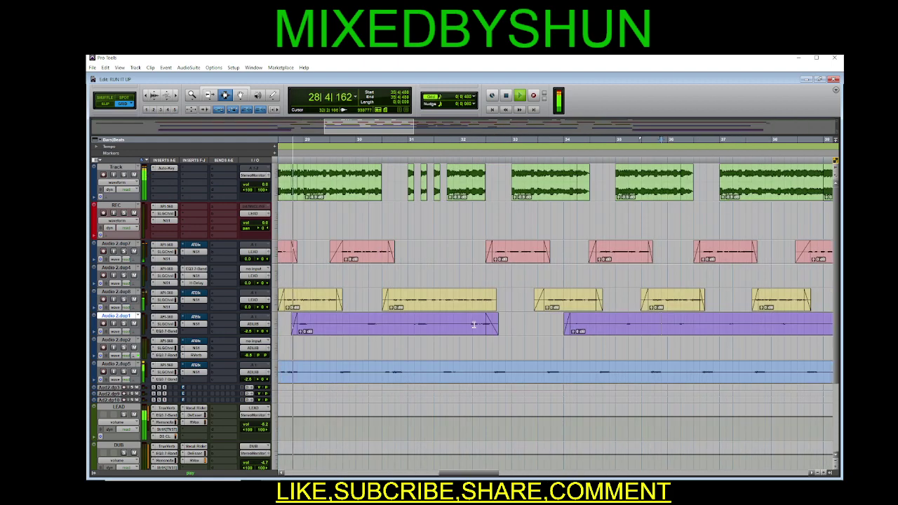
pyautogui.hotkey('ctrl', 'p')
pyautogui.hotkey('ctrl', 'p')
pyautogui.hotkey('ctrl', 'p')
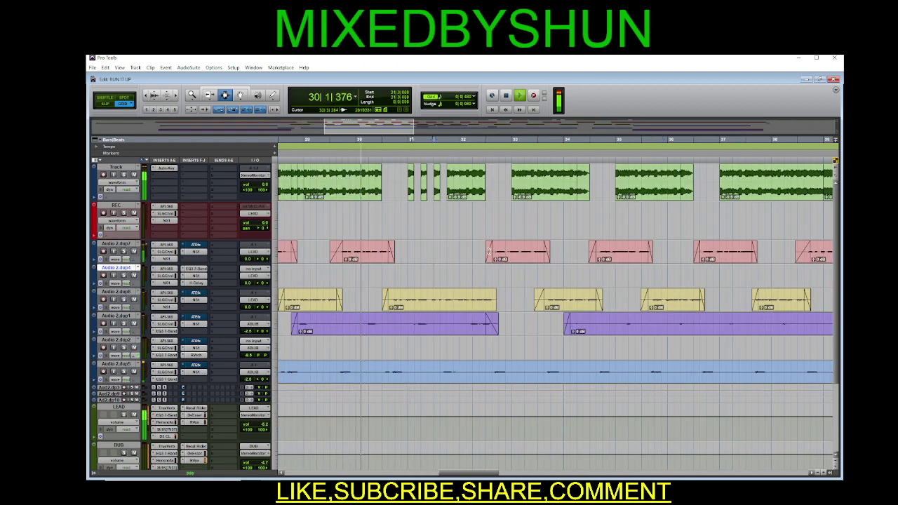
# Step: Examine the Audio 2.dup7 clips from around bar 31 onward during playback, and stop the transport
pyautogui.hotkey('ctrl', ']')
pyautogui.hotkey('ctrl', ']')
pyautogui.hotkey('ctrl', '[')
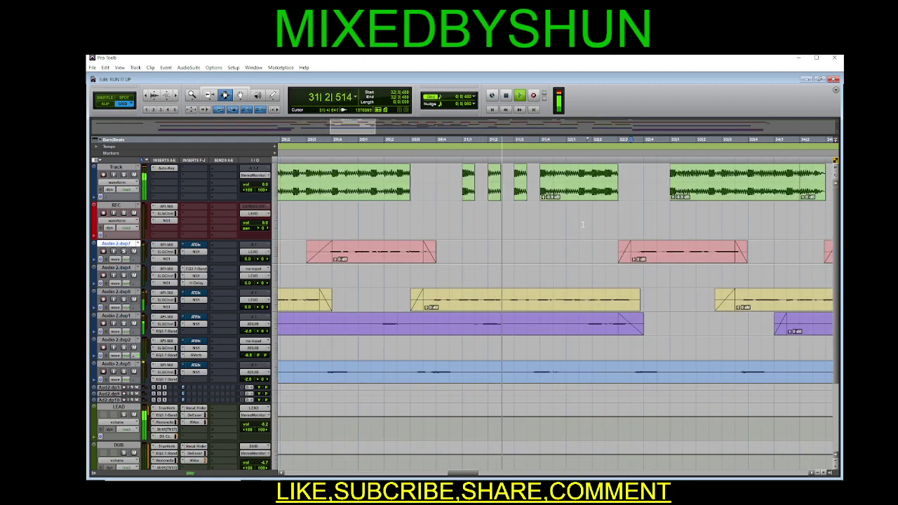
pyautogui.hotkey('ctrl', '[')
pyautogui.hotkey('ctrl', '[')
pyautogui.hotkey('ctrl', '[')
pyautogui.hotkey('ctrl', '[')
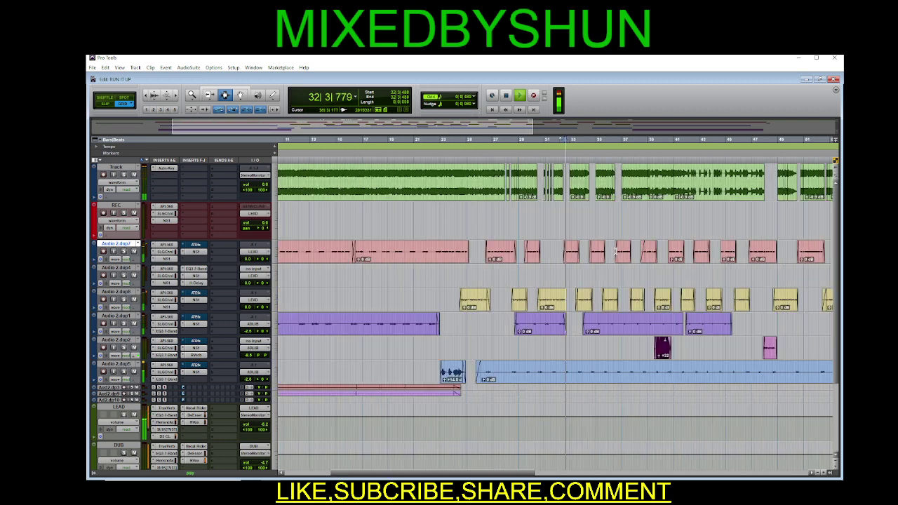
pyautogui.press('space')
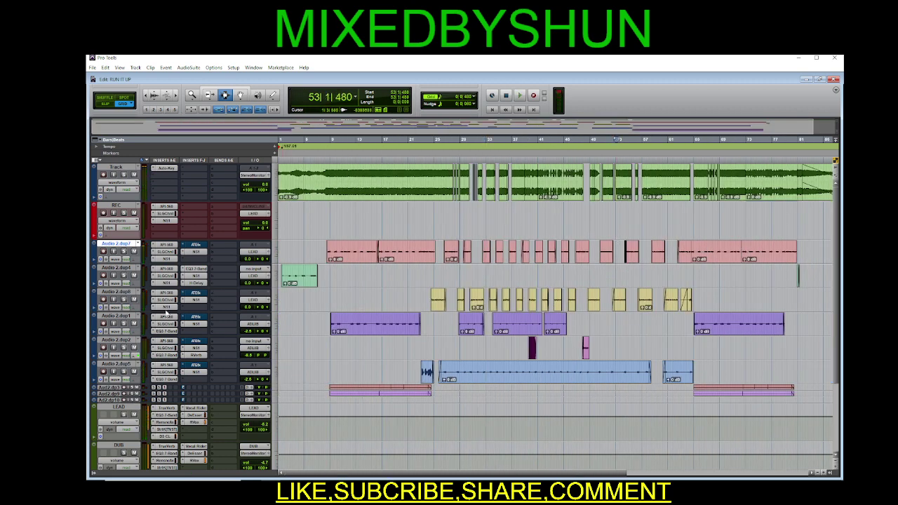
# Step: Review the SSL G-Channel, EQ3 7-Band and API-560 inserts on Audio 2.dup5, and close the plug-in window
pyautogui.click(166, 371)
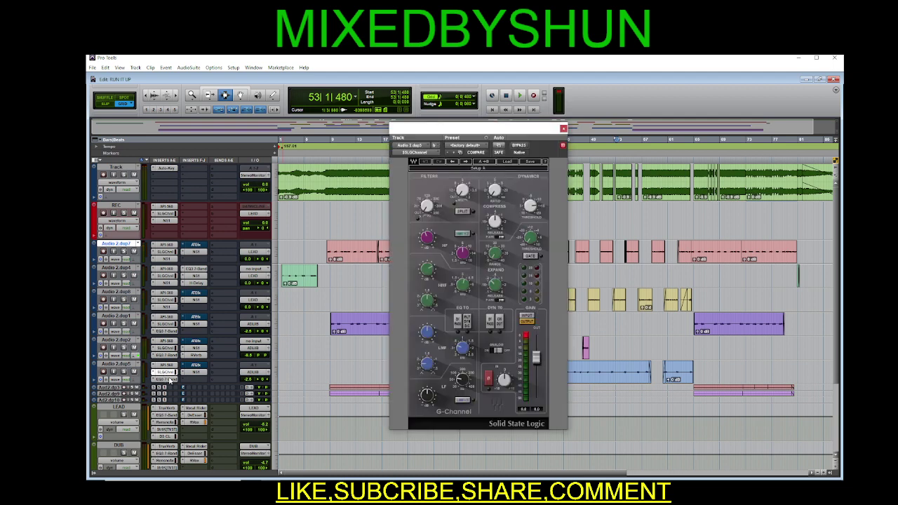
pyautogui.click(167, 378)
pyautogui.click(166, 364)
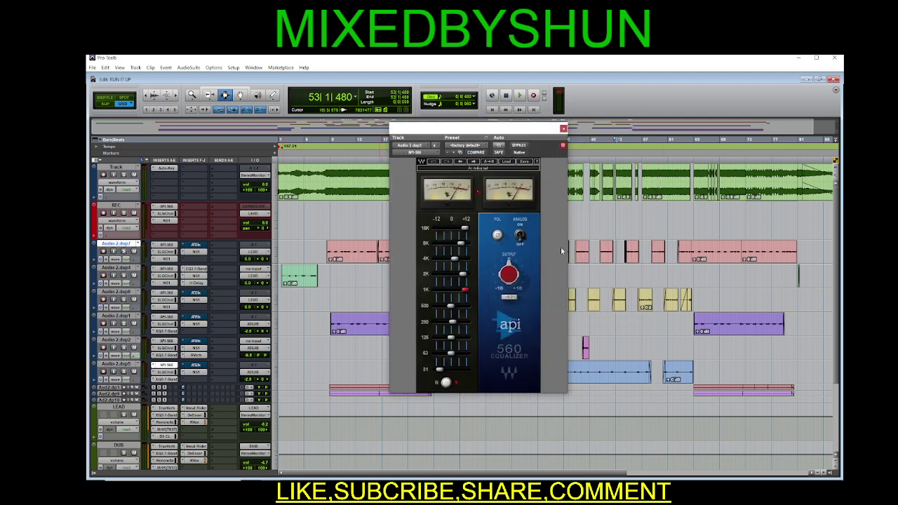
pyautogui.click(563, 129)
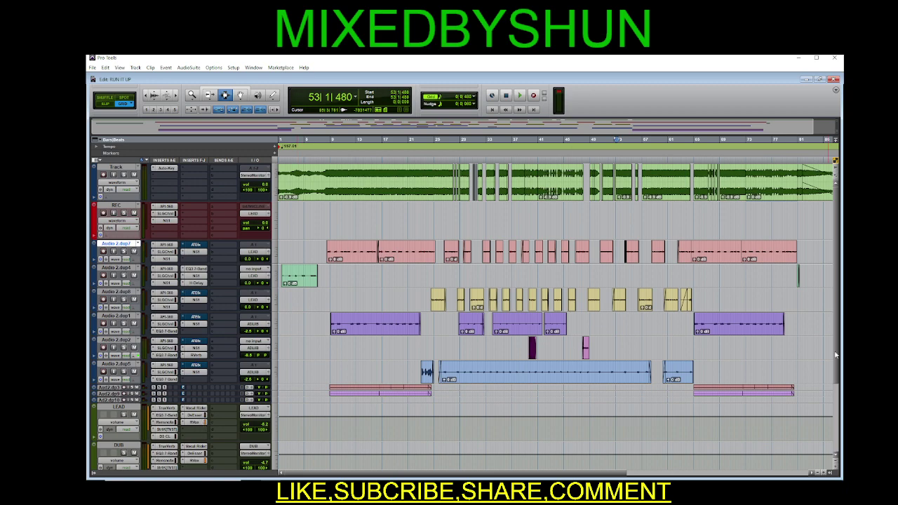
# Step: Check the mix loudness with the WLM Meter on Master 1 while playing from 48|4|480, and close the meter
pyautogui.scroll(-3, 834, 356)
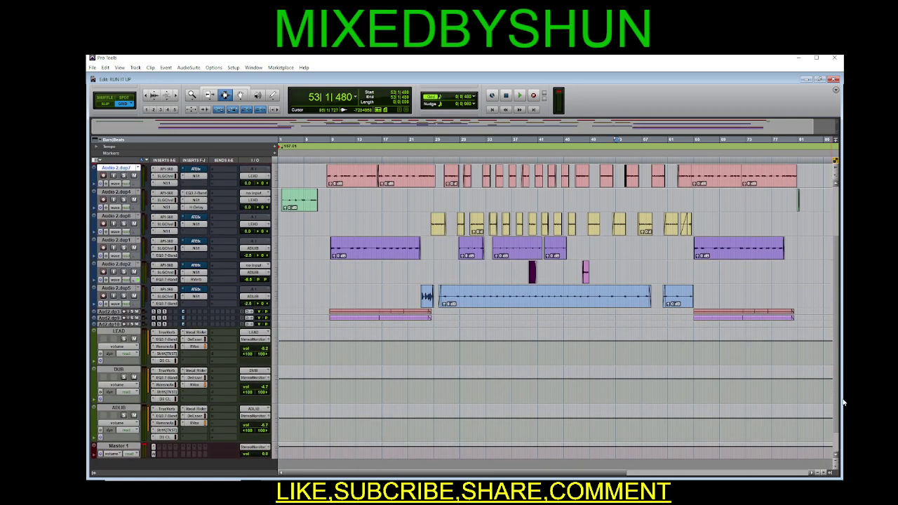
pyautogui.scroll(3, 828, 334)
pyautogui.scroll(-3, 831, 286)
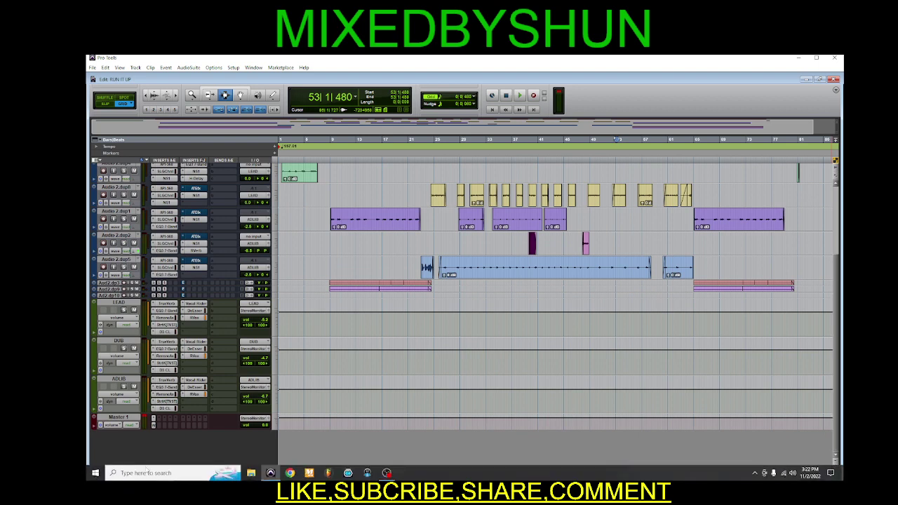
pyautogui.click(153, 425)
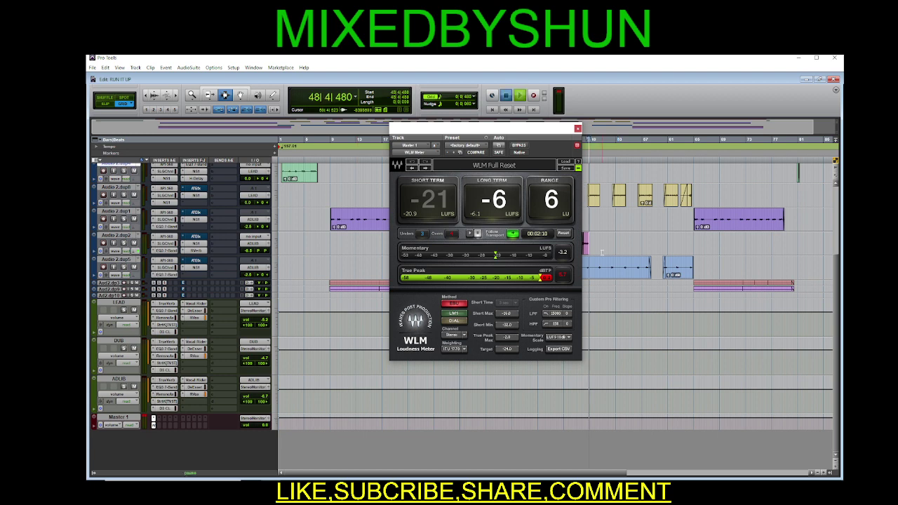
pyautogui.press('space')
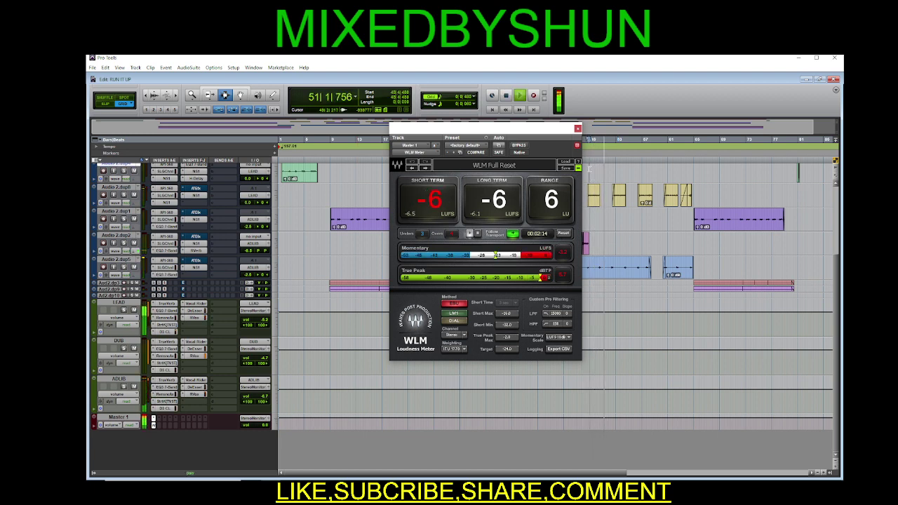
pyautogui.press('space')
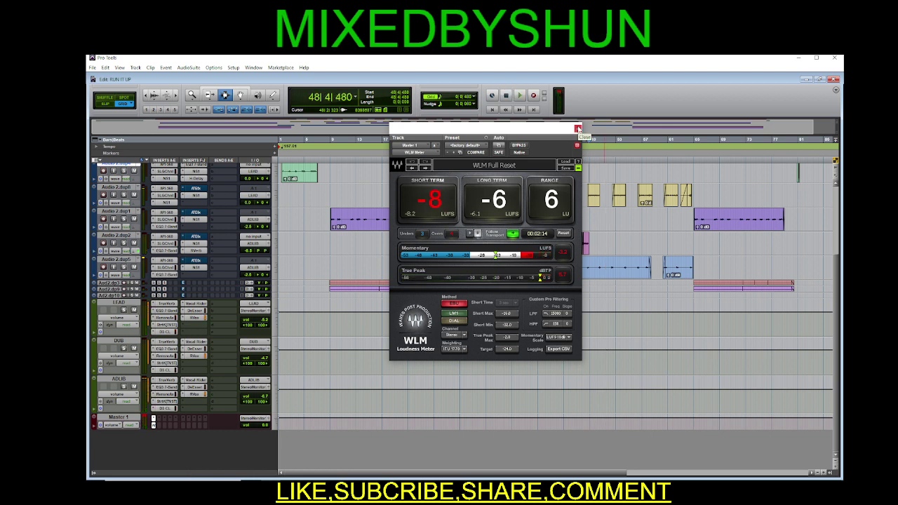
pyautogui.click(577, 128)
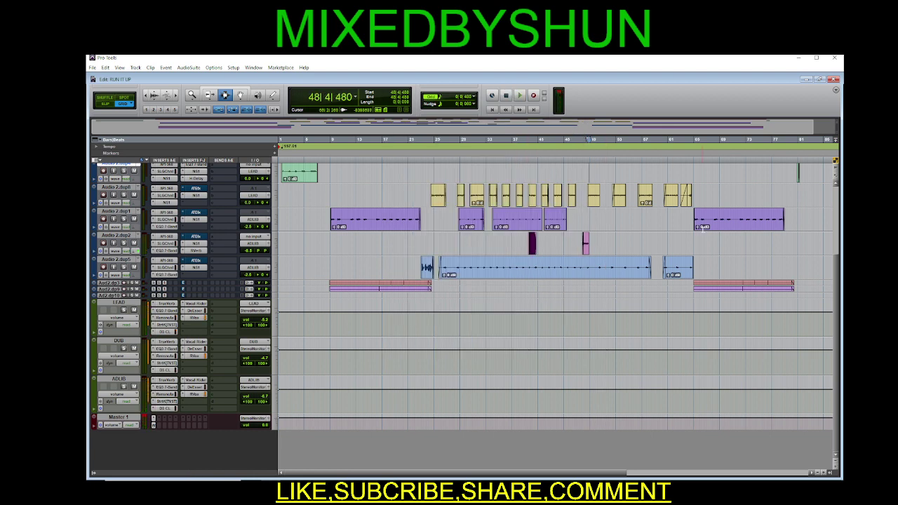
# Step: Examine the full arrangement from the beat track down through the vocal tracks, including the end of the session
pyautogui.moveTo(838, 272); pyautogui.dragTo(844, 221)
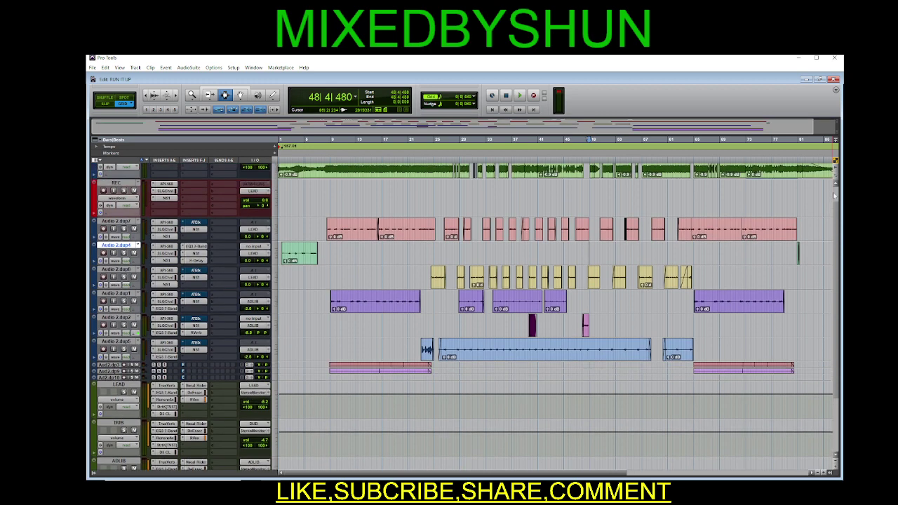
pyautogui.scroll(1, 554, 295)
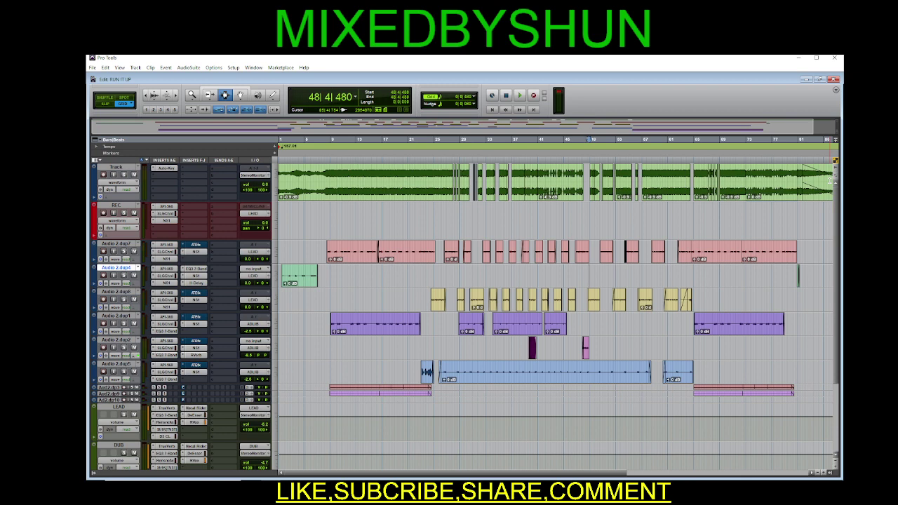
pyautogui.press('r')
pyautogui.press('r')
pyautogui.press('t')
pyautogui.press('t')
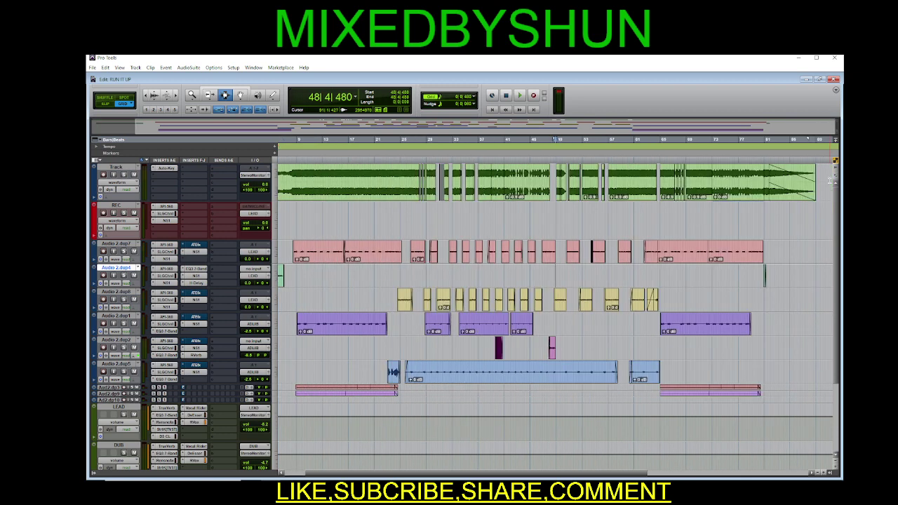
pyautogui.press('r')
pyautogui.press('r')
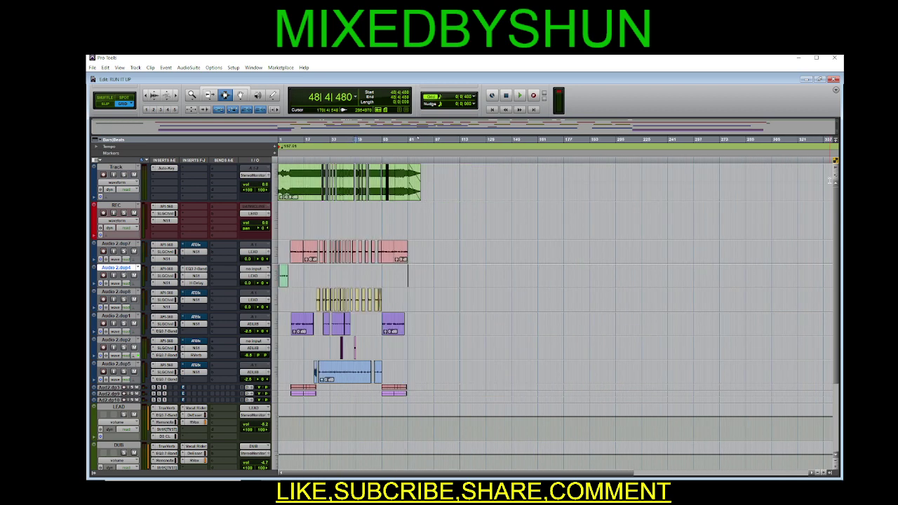